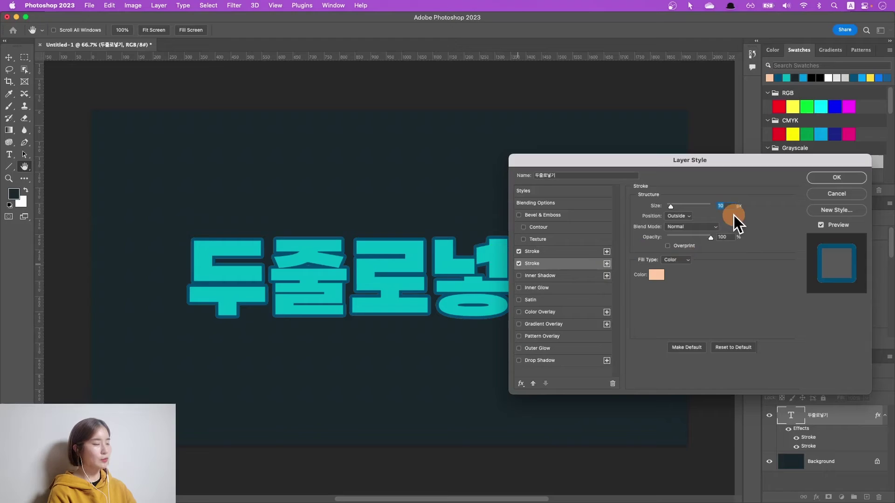
- Enter 20 px as the second Stroke's size
type("20")
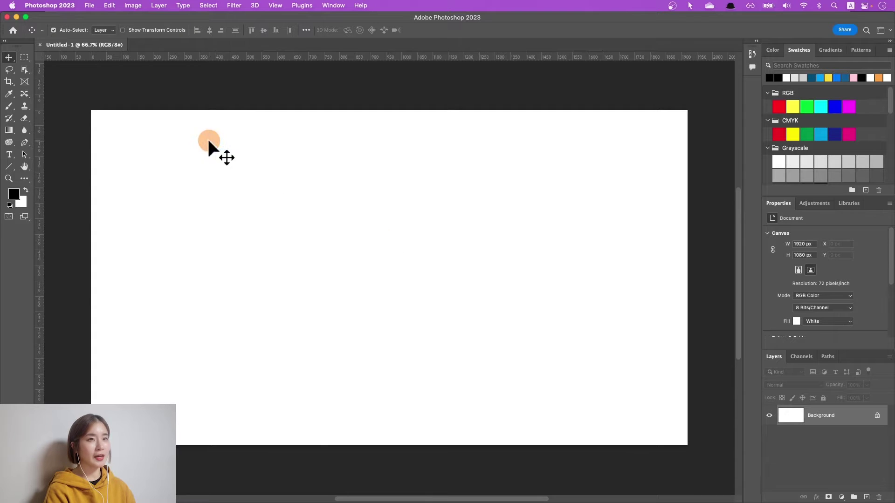
- Type the headline 두줄로넣기 on the canvas with the Type tool and commit it
left_click(9, 154)
left_click(231, 253)
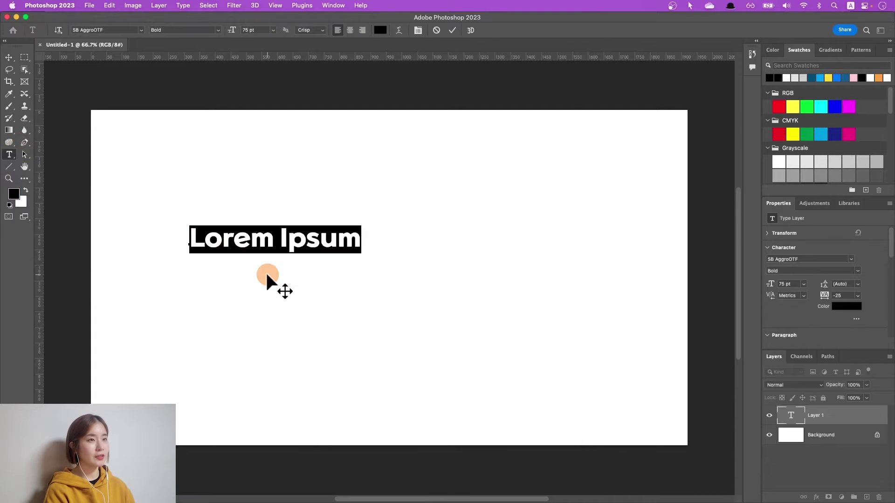
type("e")
key("BackSpace")
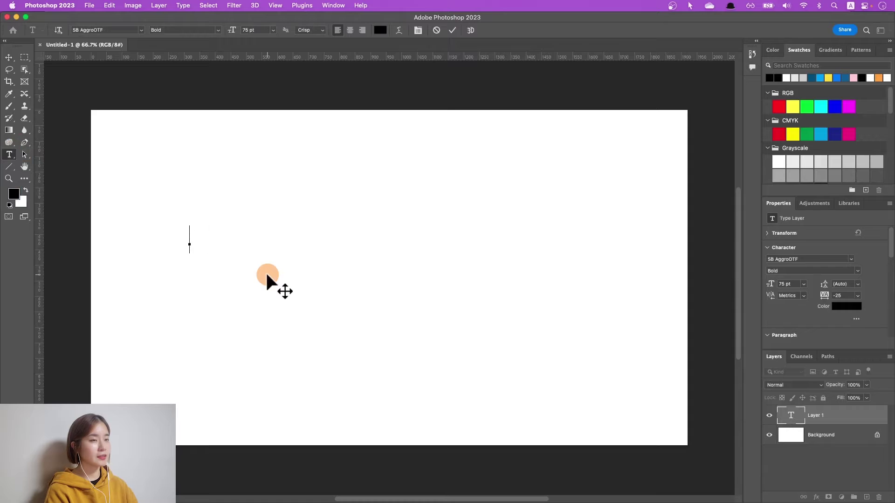
type("투")
type("줄")
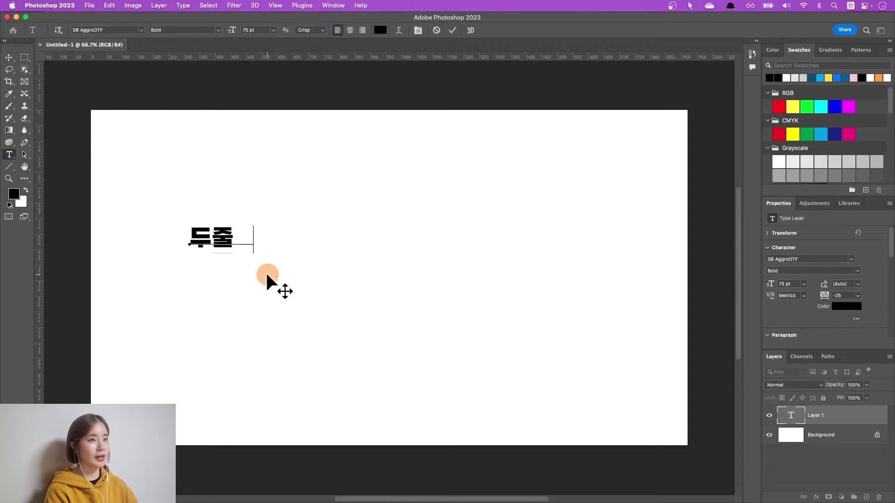
type("로넣기")
key("super+Return")
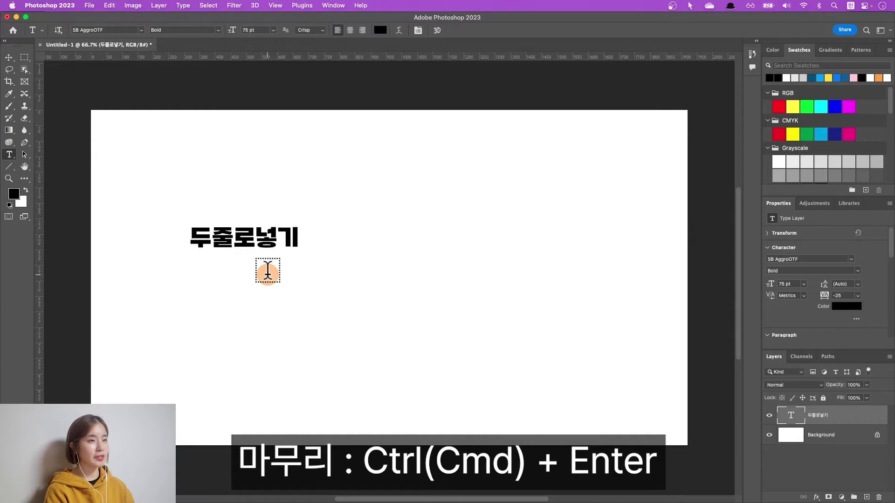
- Scale the headline up about 358% to roughly 280 pt
key("super+t")
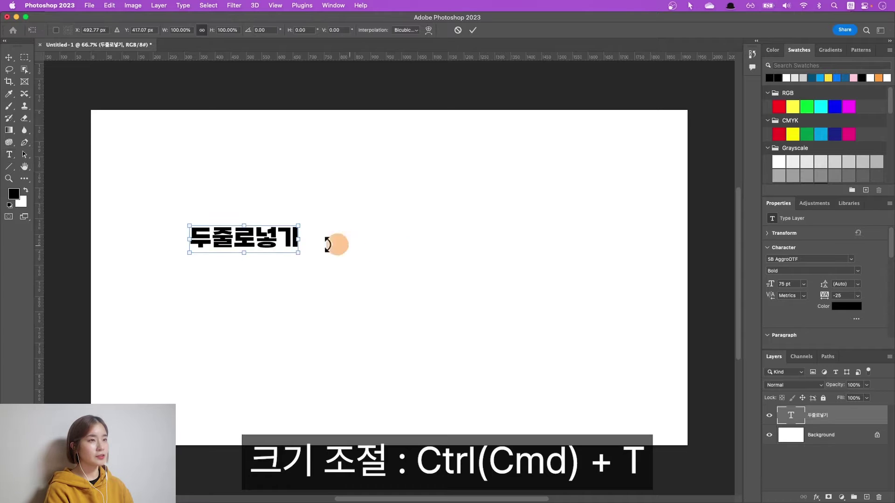
mouse_move(294, 251)
left_mouse_down()
mouse_move(559, 387)
mouse_move(544, 379)
left_mouse_up()
key("Return")
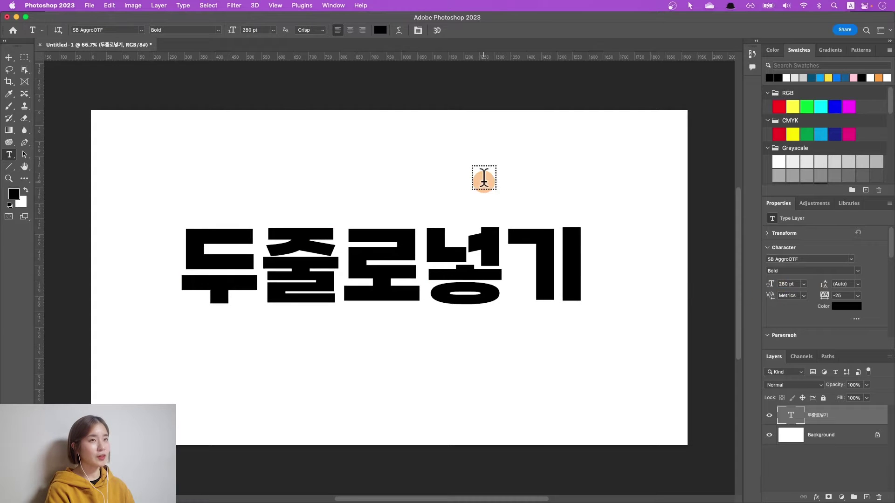
left_click(9, 58)
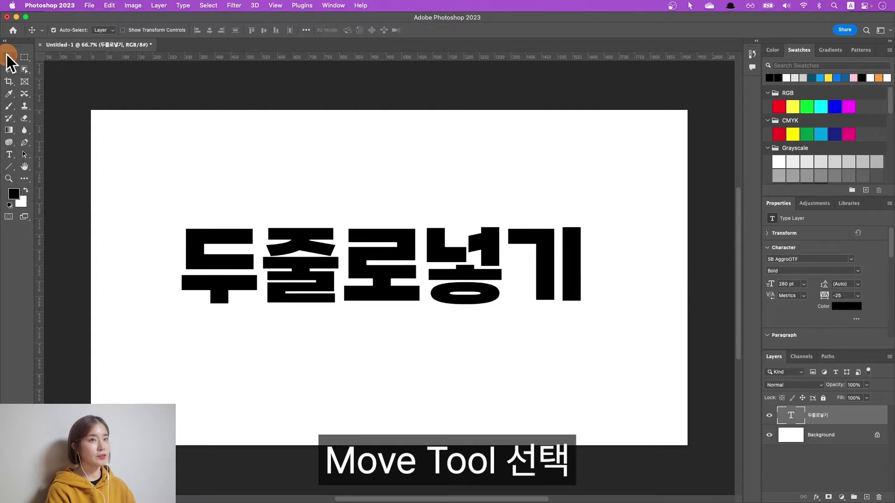
- Set alignment to Canvas and apply horizontal and vertical centre alignment to the headline
left_click(306, 31)
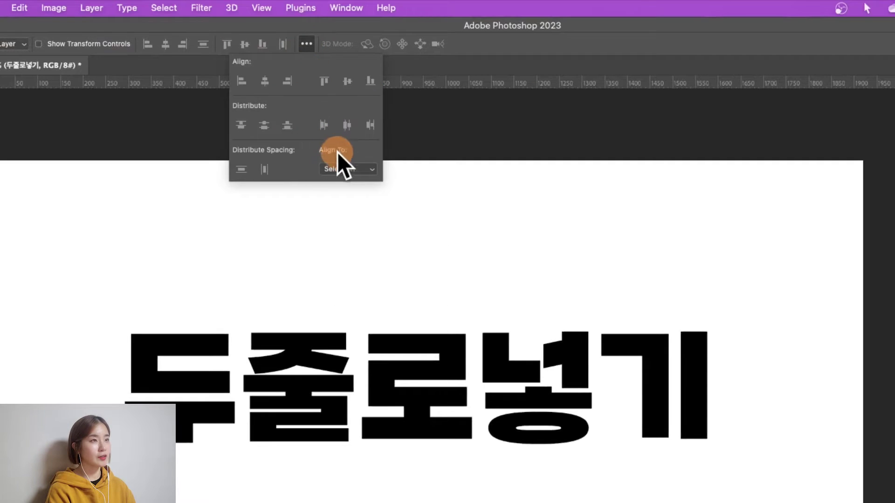
left_click(337, 166)
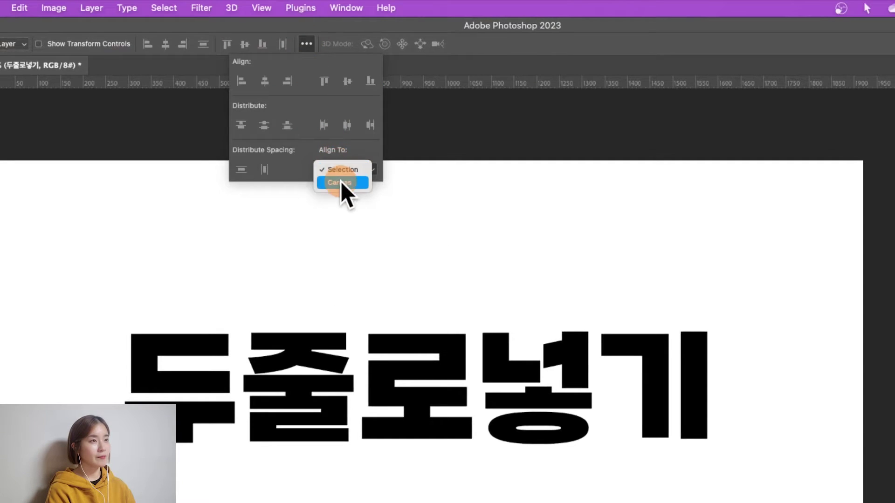
left_click(340, 181)
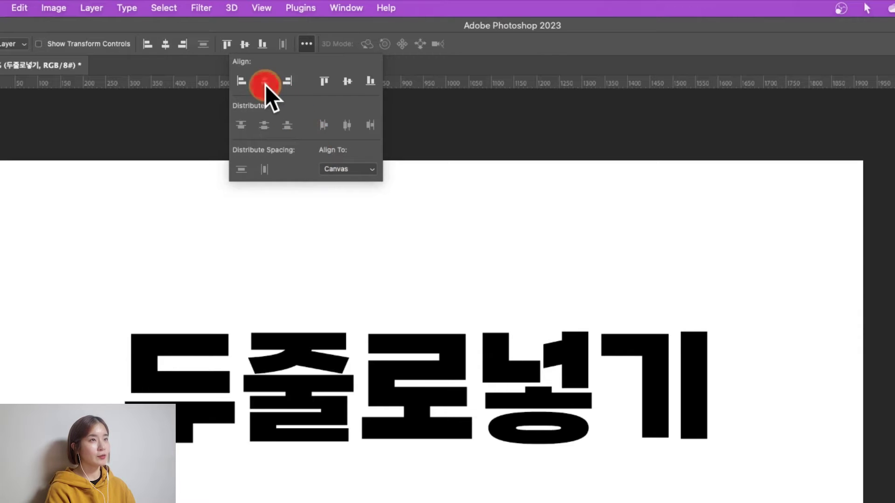
left_click(264, 82)
left_click(347, 82)
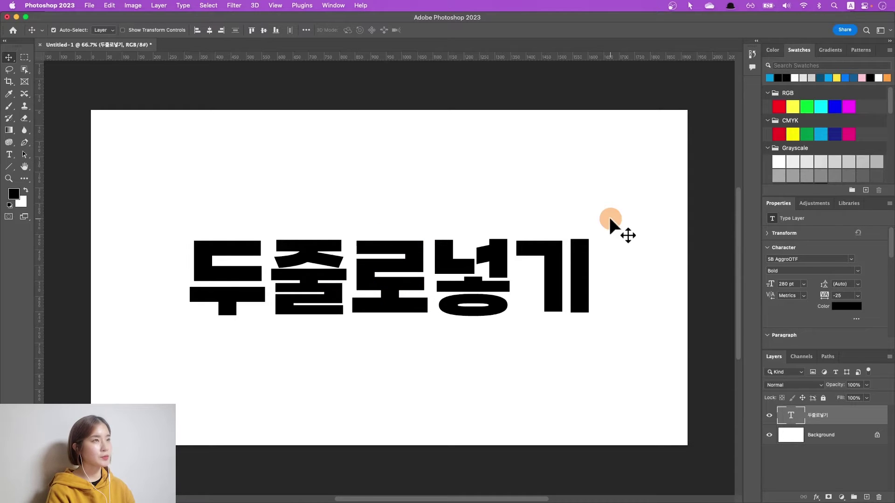
- Set the foreground colour to dark blue-grey #1B262C
left_click(657, 219)
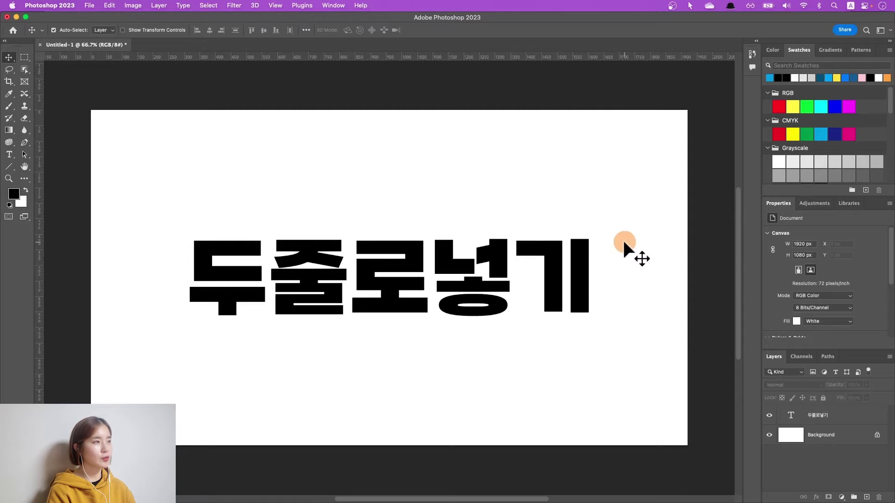
left_click(14, 194)
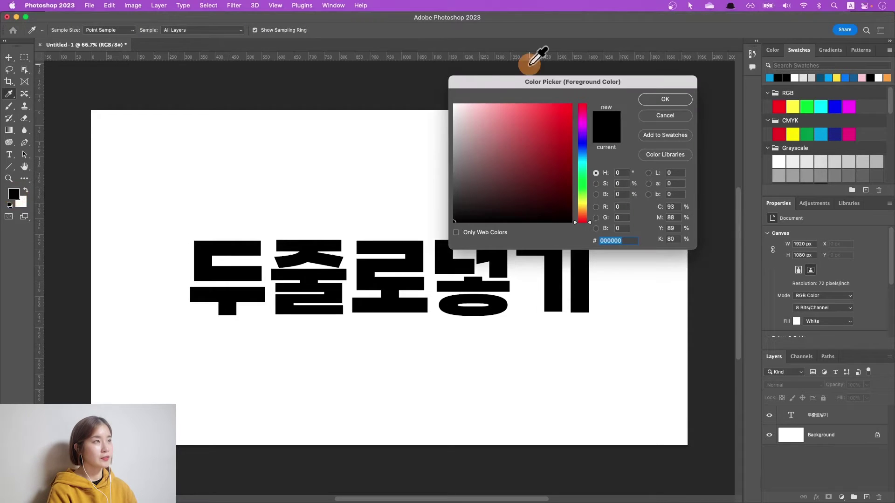
left_click_drag(513, 80, 459, 89)
left_click(574, 241)
type("1B262C")
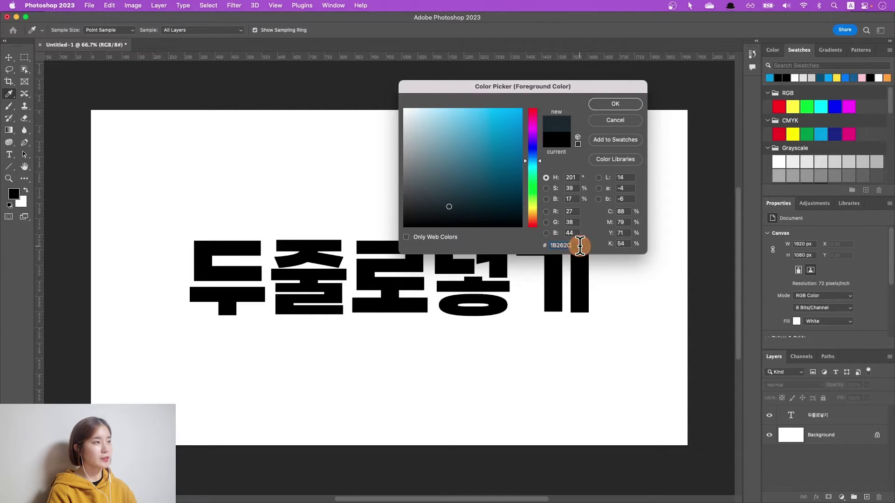
double_click(573, 245)
left_click(606, 104)
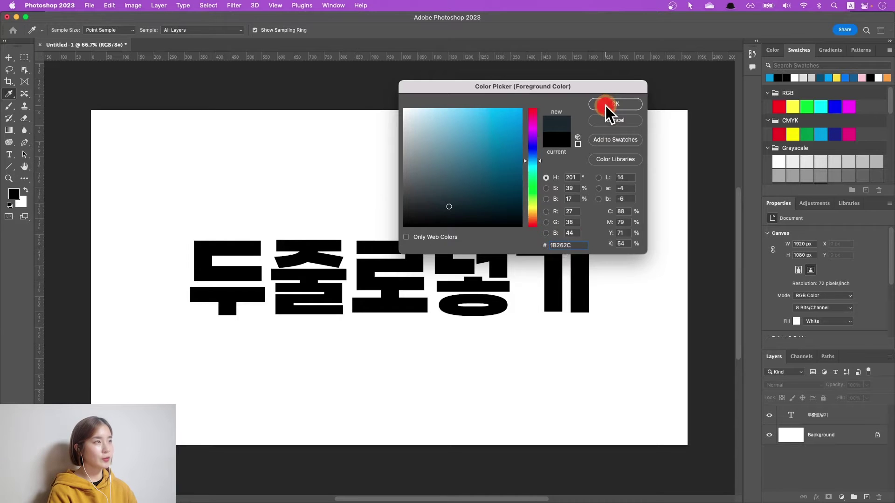
- Fill the Background layer with #1B262C, then reselect the headline layer
key("v")
left_click(822, 434)
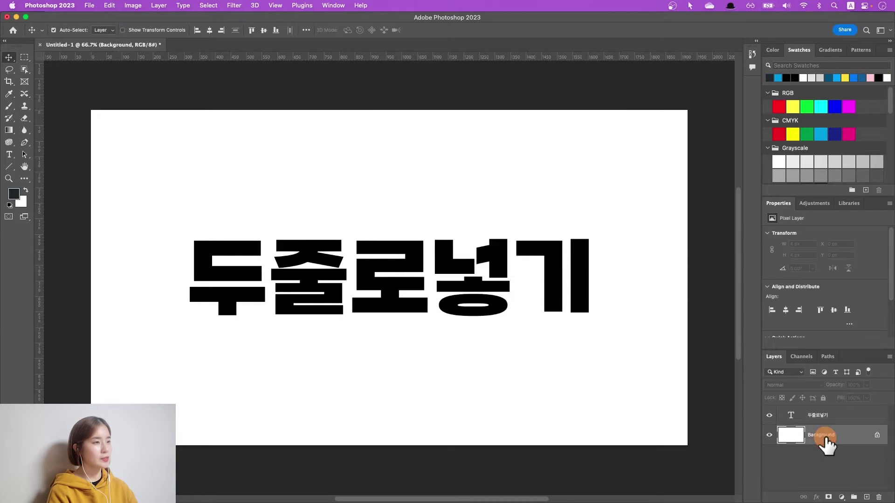
key("alt+BackSpace")
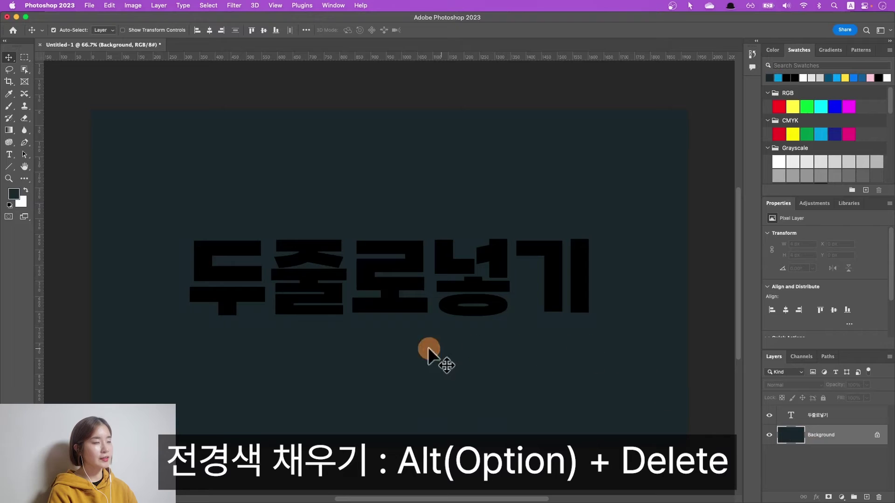
left_click(829, 416)
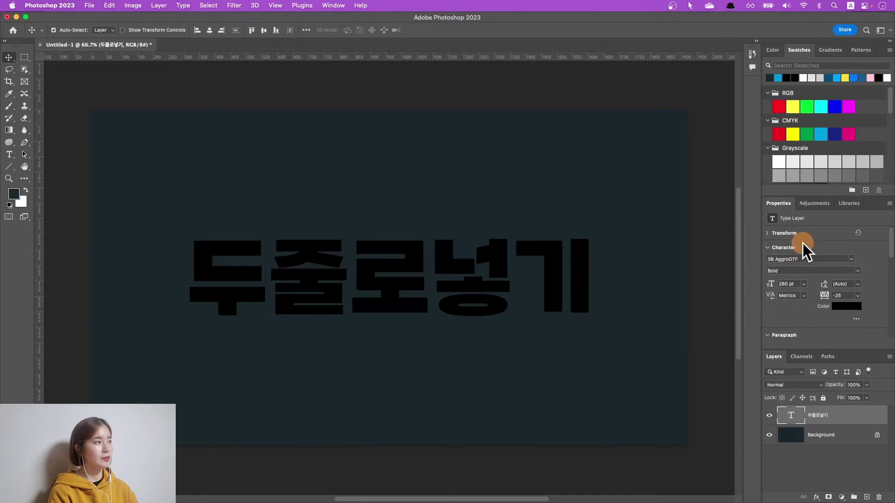
- Change the headline's text colour to cyan #00B7C2 in the Character properties
left_click(836, 308)
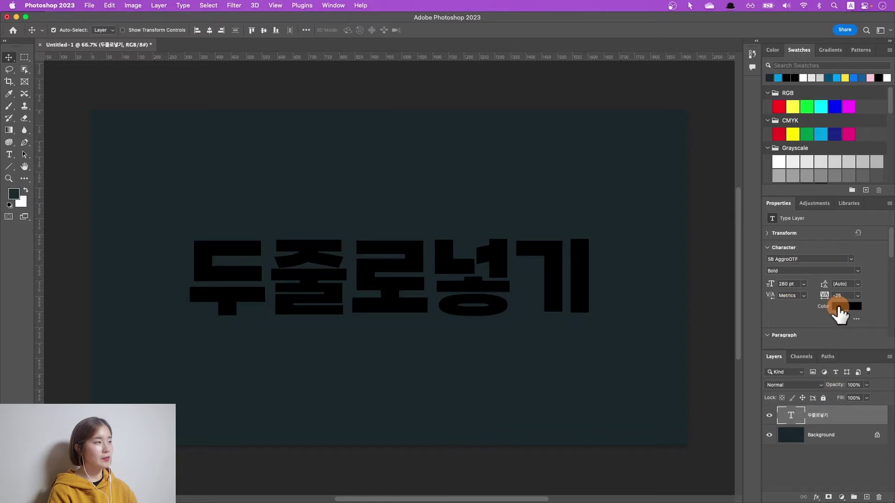
left_click(574, 245)
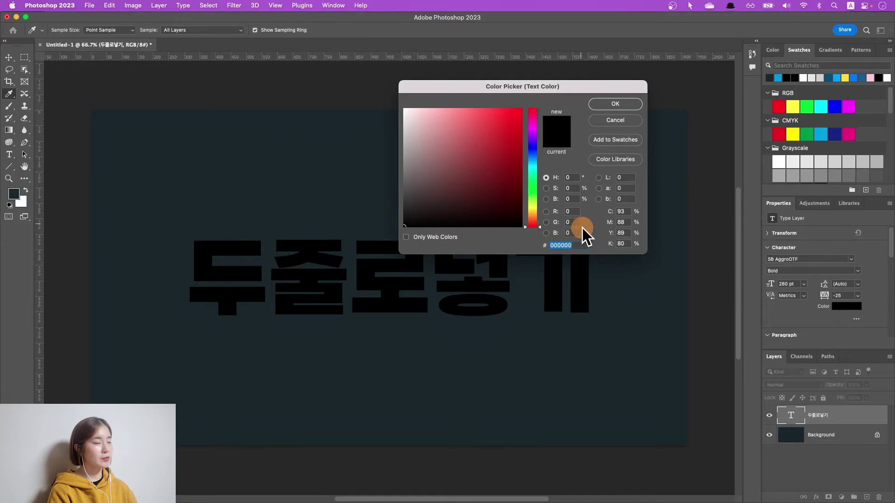
type("00B7C2")
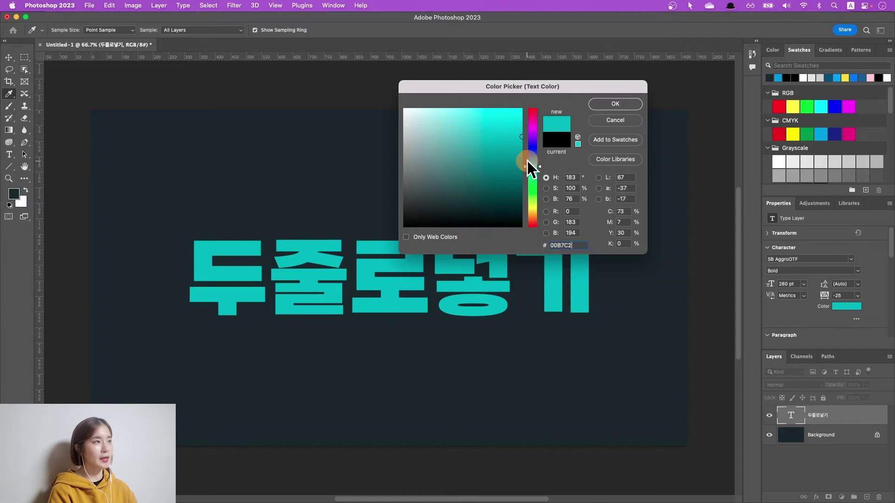
left_click(614, 103)
key("v")
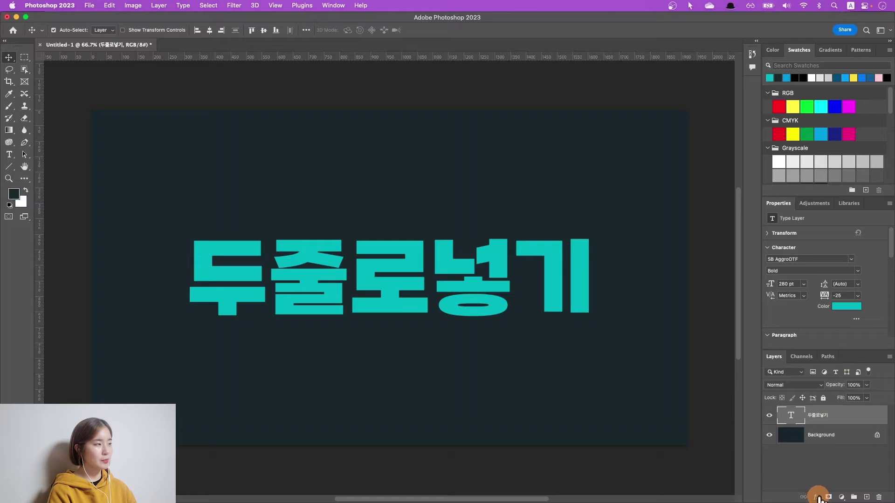
- Add a 10 px outside Stroke effect to the headline from the fx menu
left_click(818, 498)
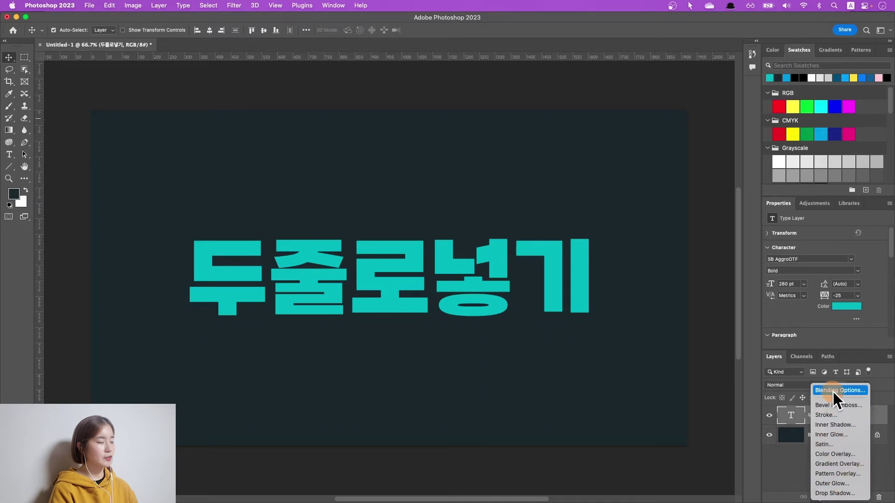
left_click(839, 415)
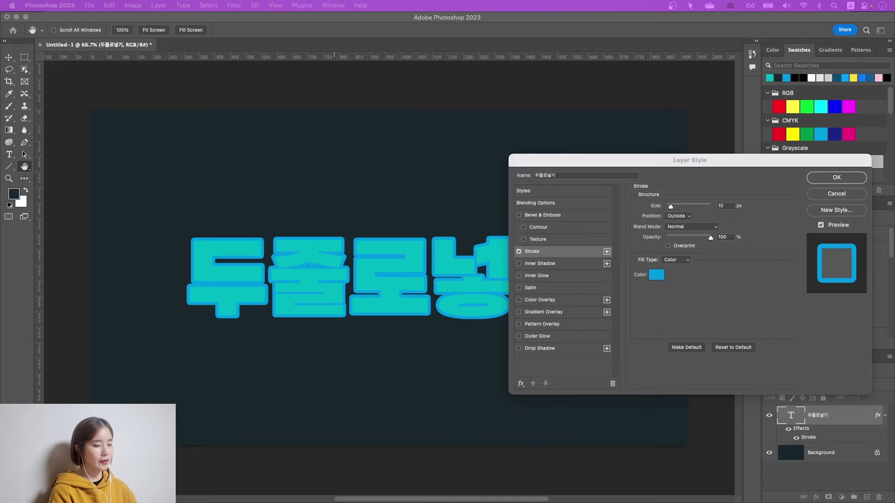
left_click(656, 274)
- Set the stroke colour to dark blue #0F4C75
type("0F4C75")
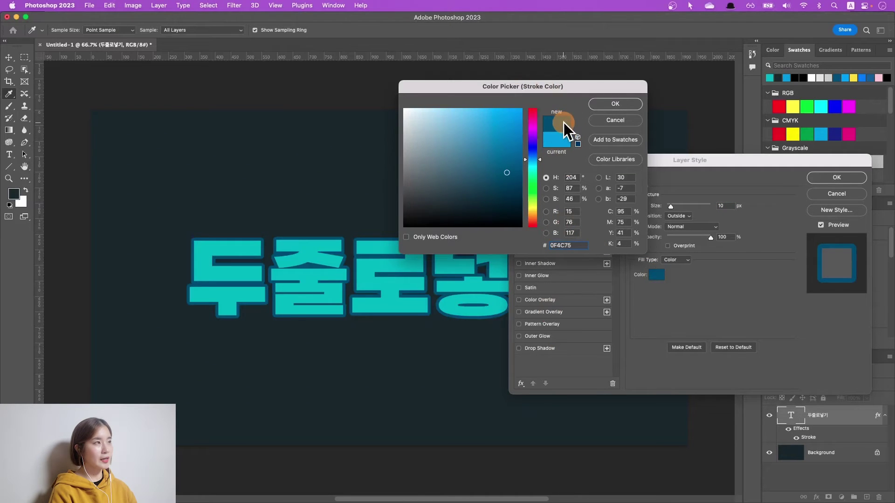
left_click(587, 245)
left_click(582, 245)
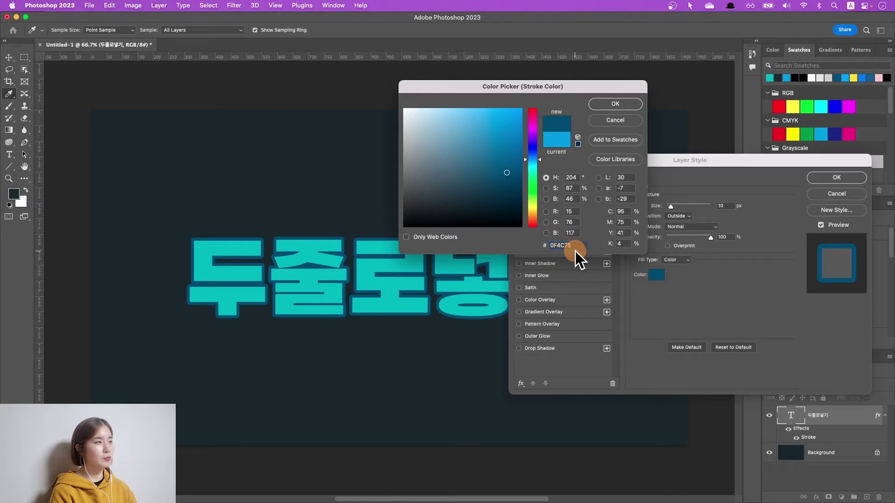
left_click(604, 104)
- Try Inside and Center stroke positions, then keep the stroke Outside at 10 px
left_click(719, 208)
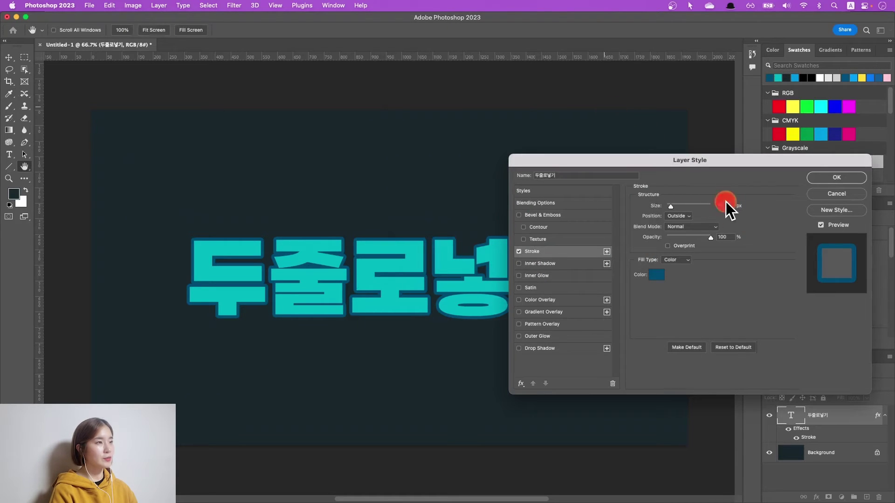
double_click(712, 206)
left_click_drag(712, 206, 734, 202)
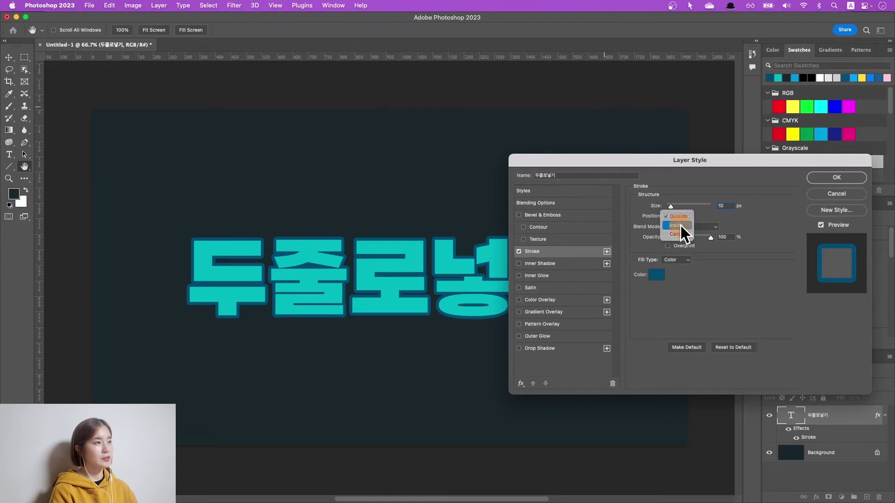
left_click(675, 226)
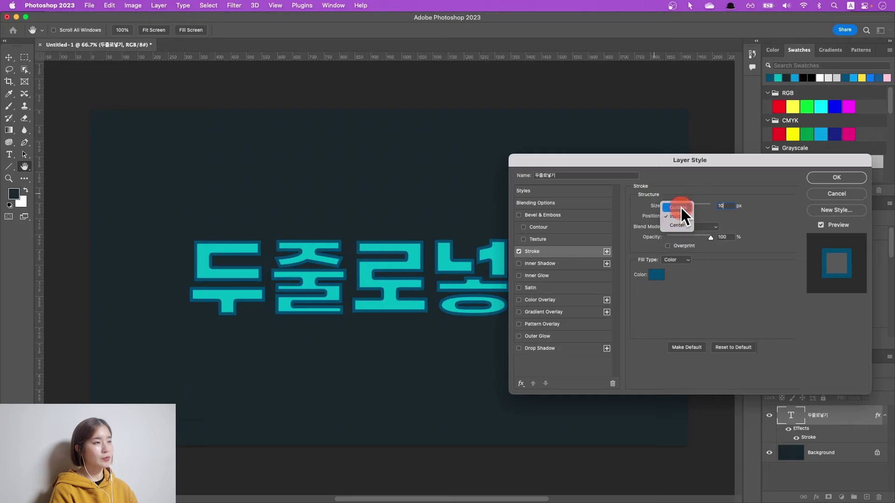
left_click(681, 208)
left_click(684, 217)
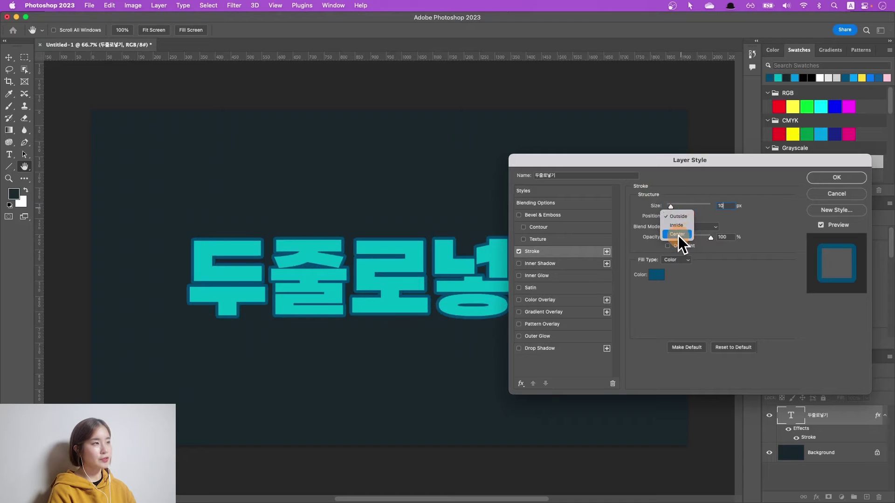
left_click(678, 235)
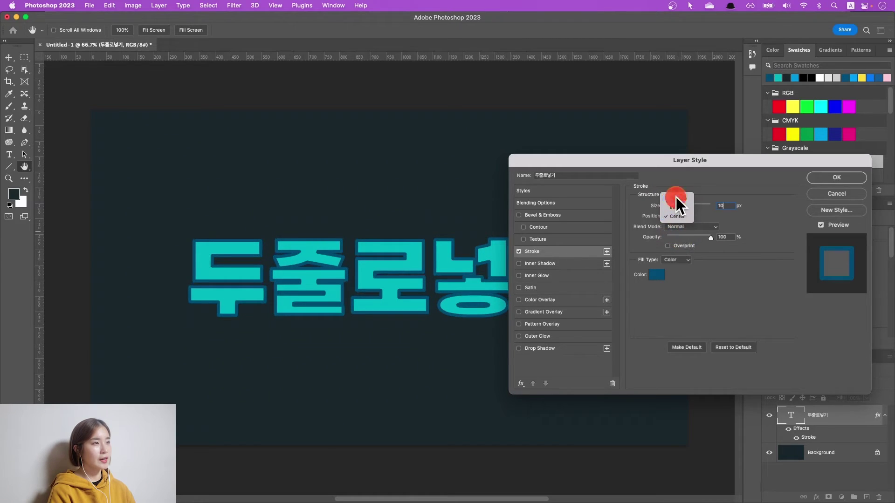
left_click(676, 198)
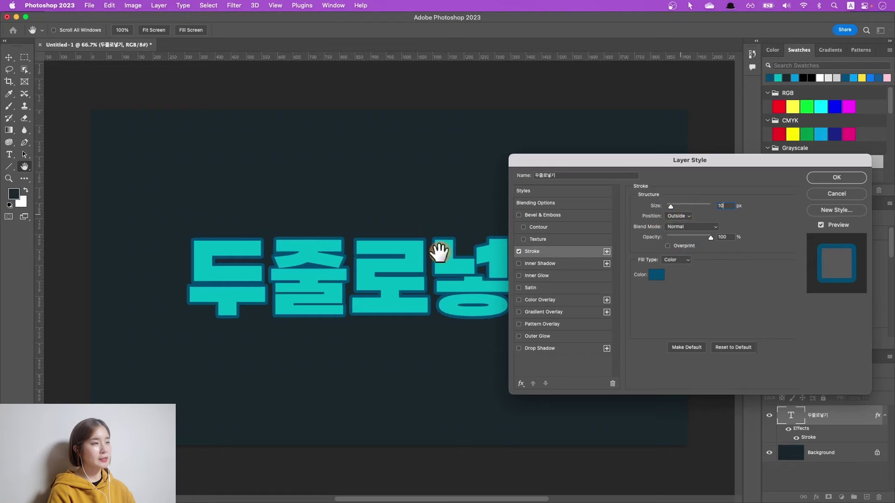
left_click(658, 204)
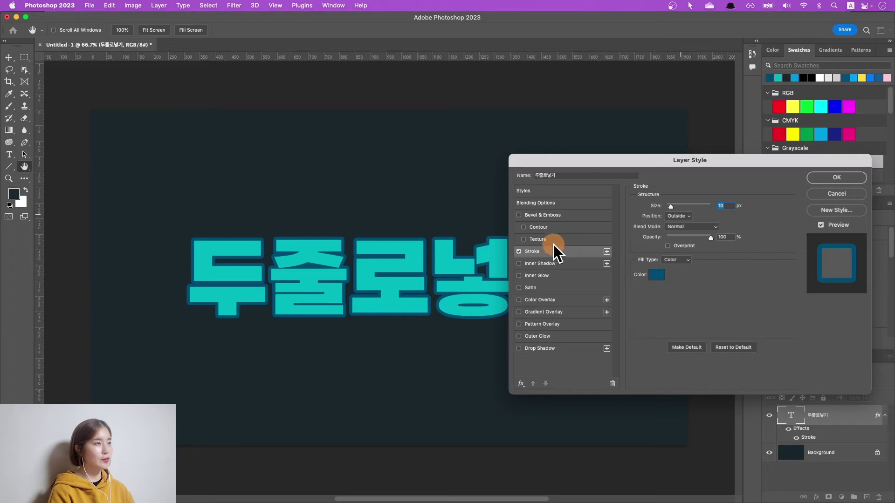
- Add a second Stroke effect and compare its settings with the first
left_click(606, 252)
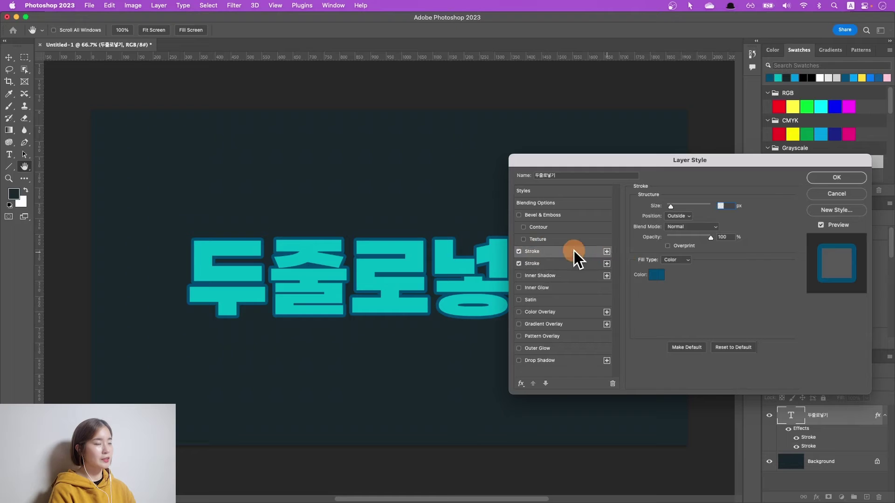
left_click(572, 263)
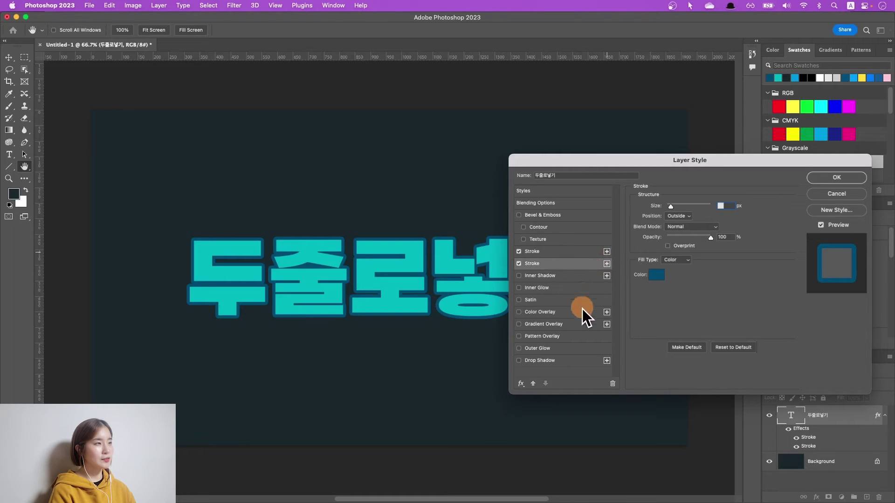
left_click(568, 254)
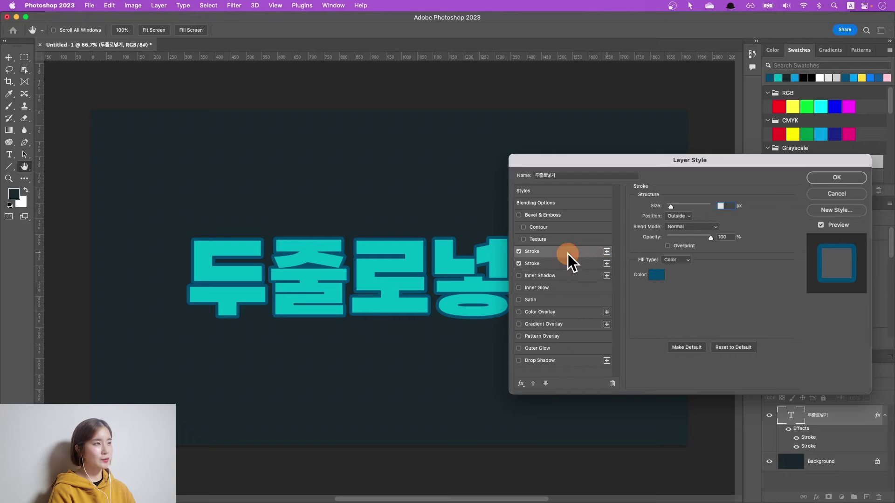
left_click(572, 266)
left_click(567, 254)
left_click(558, 263)
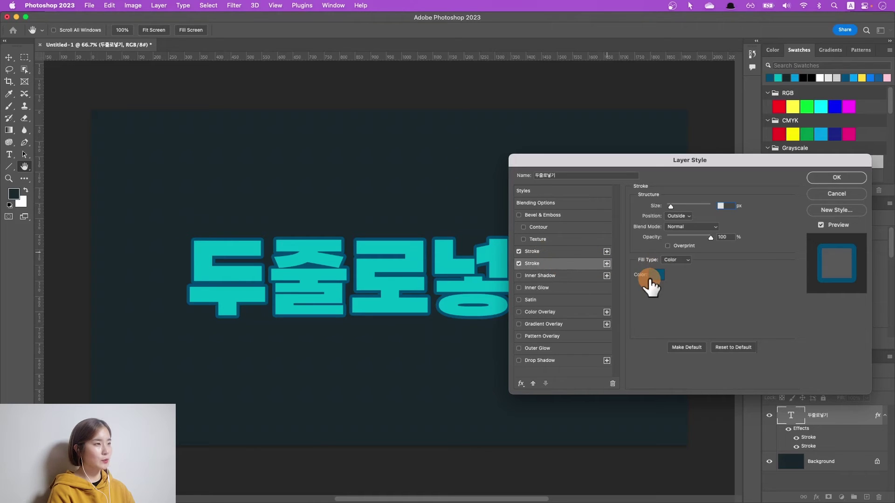
- Enter peach #FDCB9E as the second stroke's colour
left_click(661, 307)
left_click(656, 275)
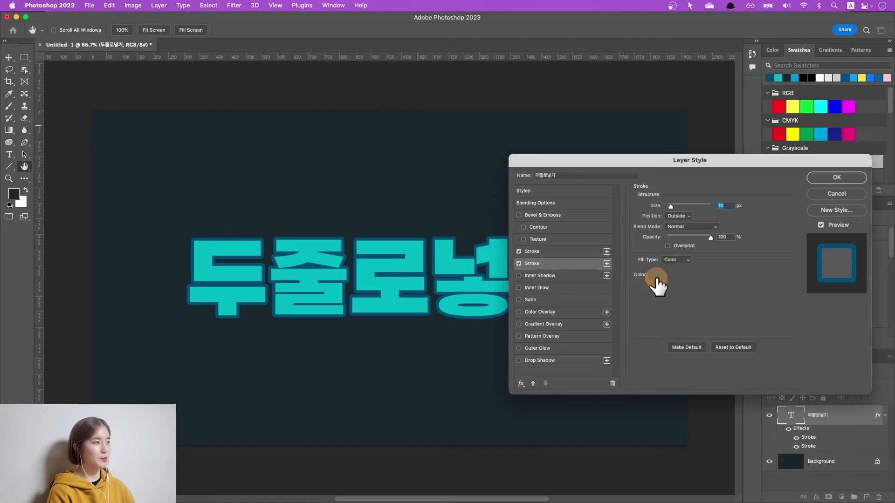
left_click(570, 252)
type("FDCB9E")
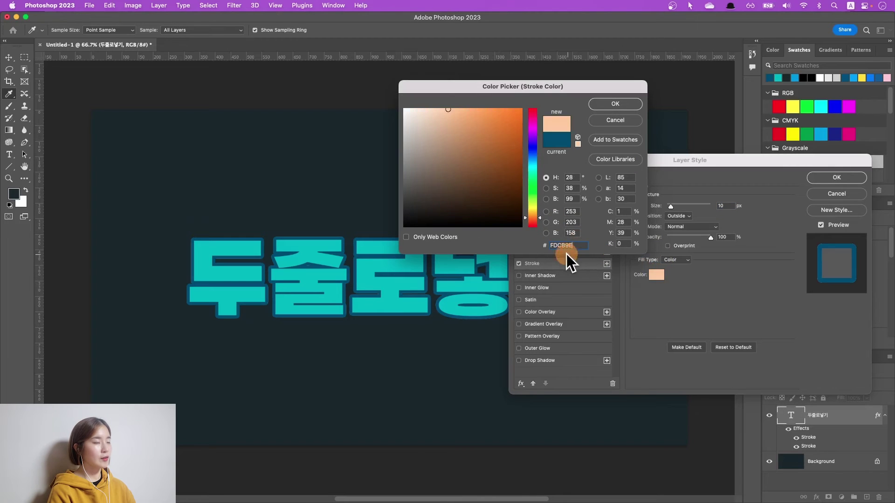
- Confirm peach #FDCB9E for the second stroke and review the first stroke's settings
left_click(603, 104)
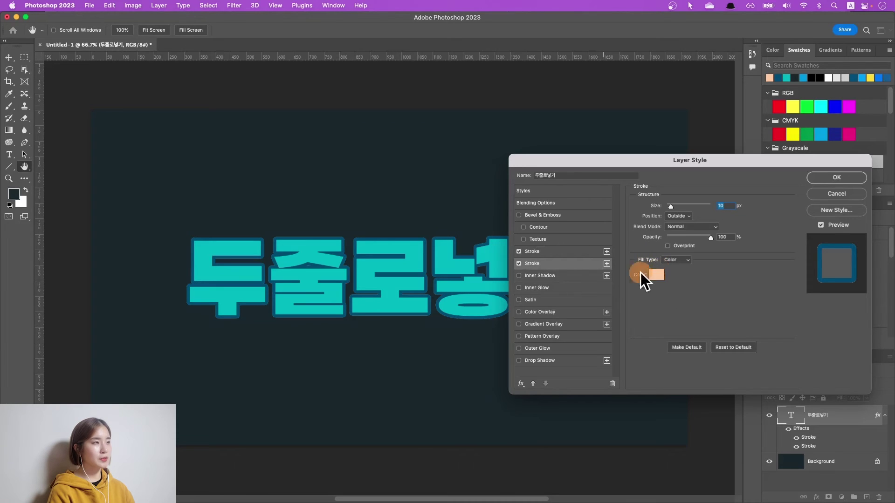
left_click(518, 264)
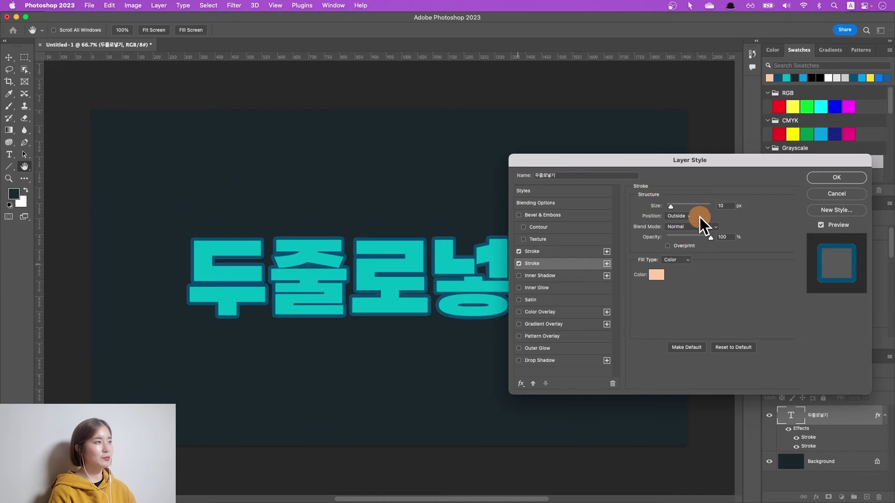
left_click(575, 251)
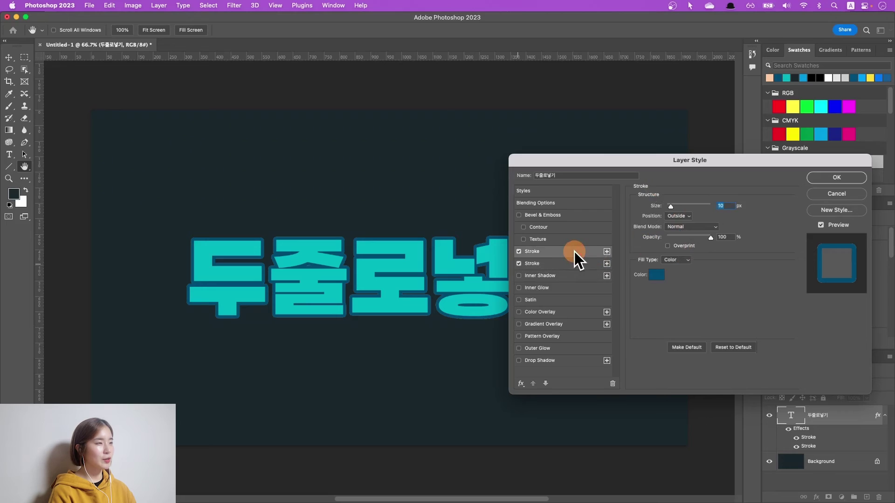
- Make the peach stroke 20 px wide and add an Outer Glow effect
left_click(570, 265)
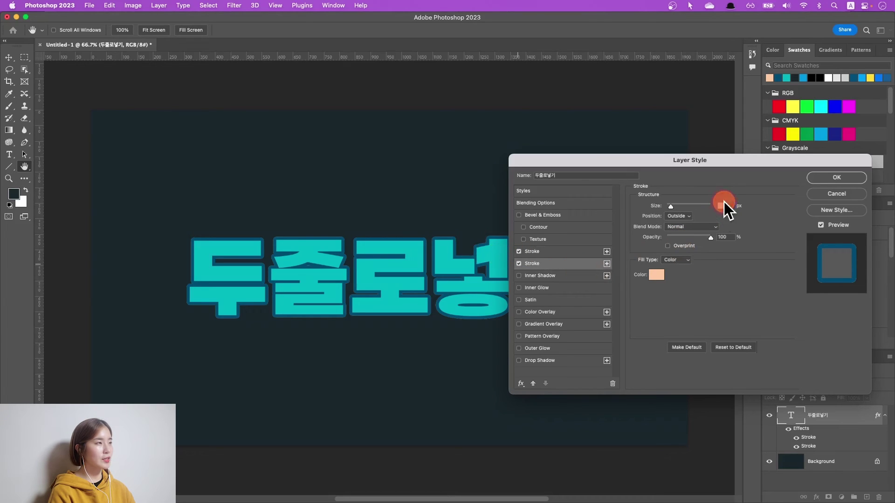
type("2")
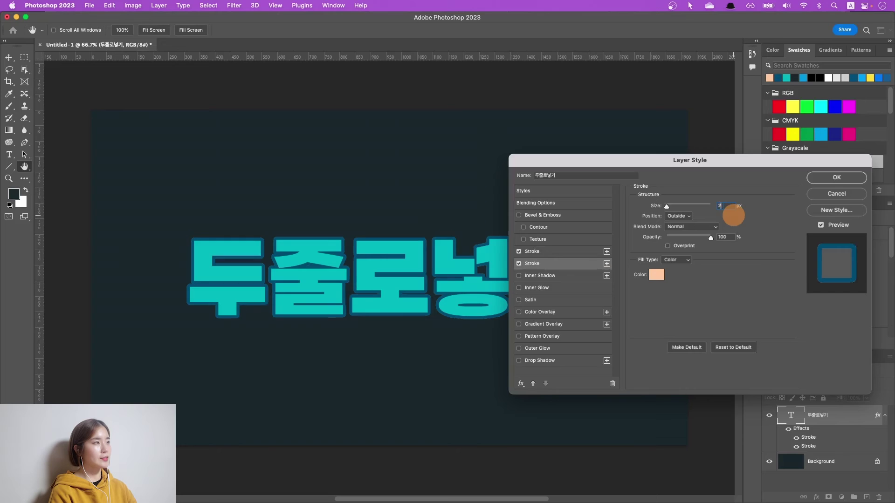
type("0")
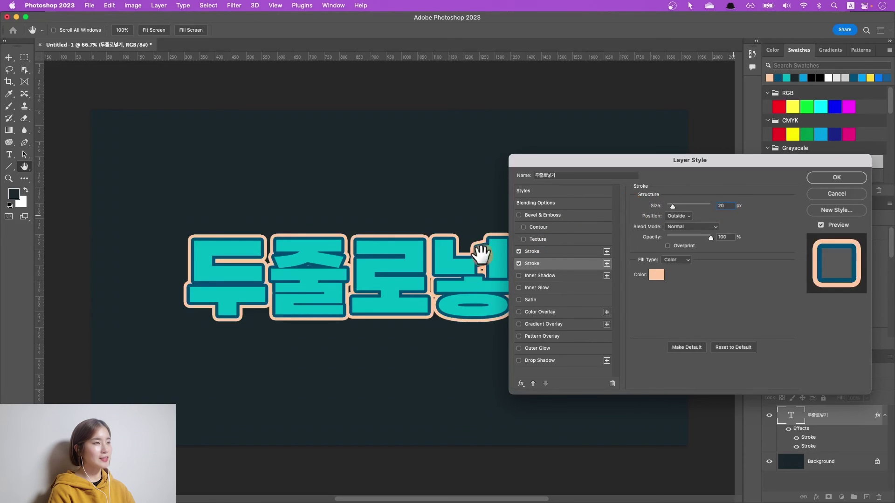
left_click(536, 261)
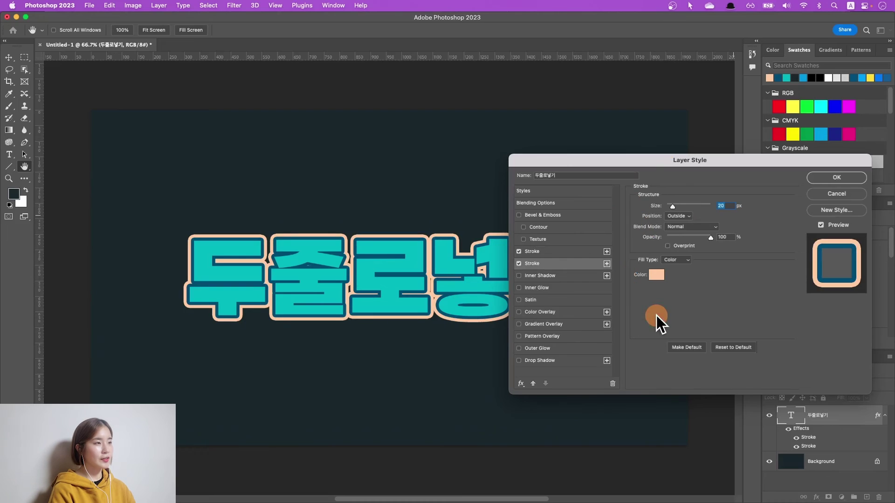
left_click(552, 349)
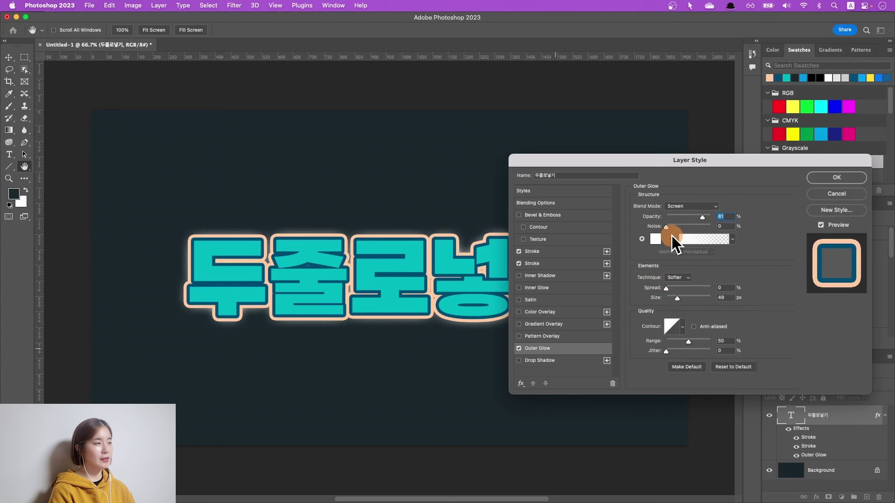
- Enable Outer Glow on the headline and set its colour to peach FDCB9E
left_click(519, 349)
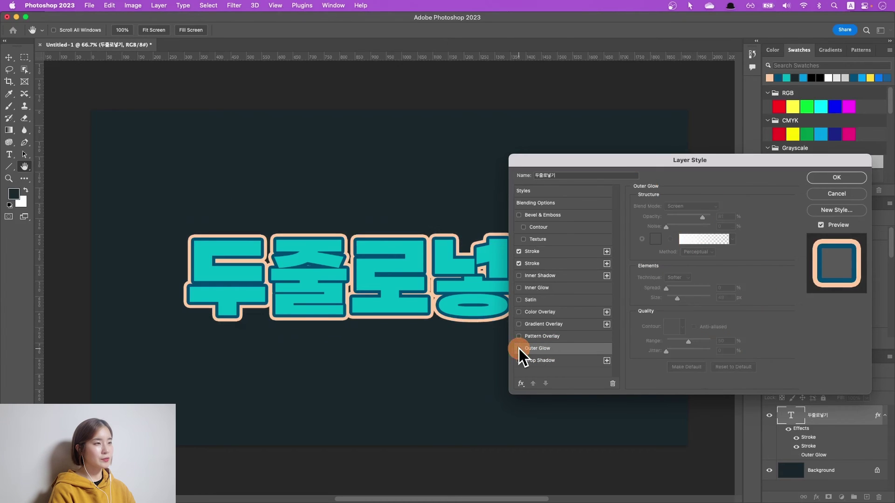
left_click(518, 348)
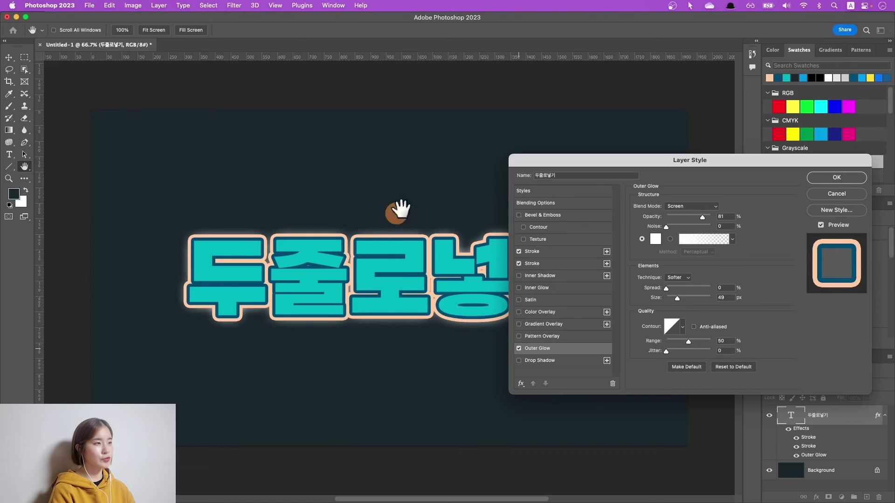
left_click(578, 354)
left_click(655, 238)
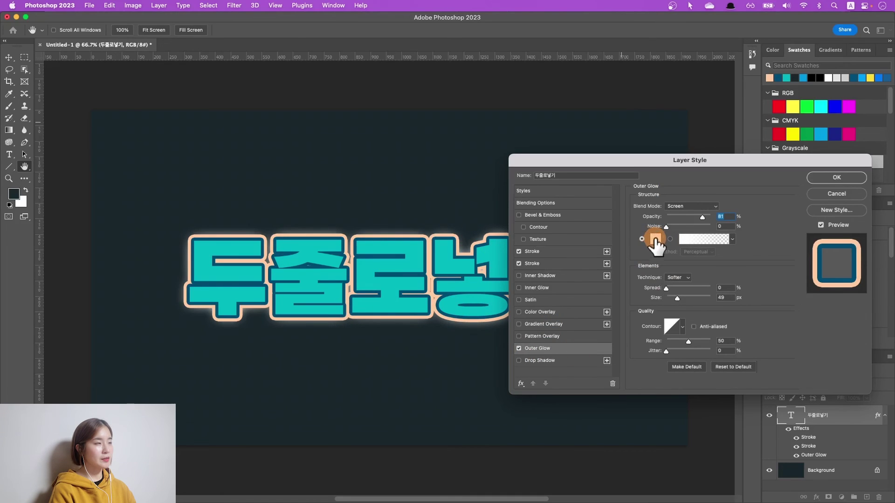
type("FDCB9E")
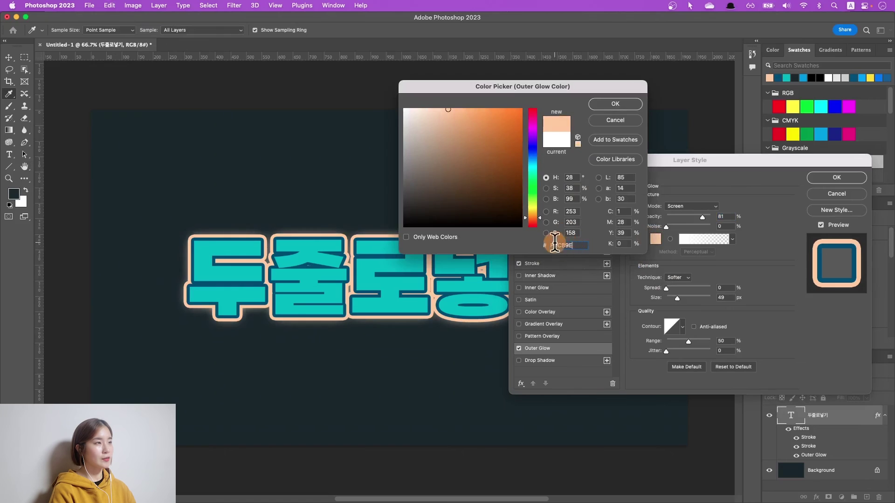
left_click(603, 104)
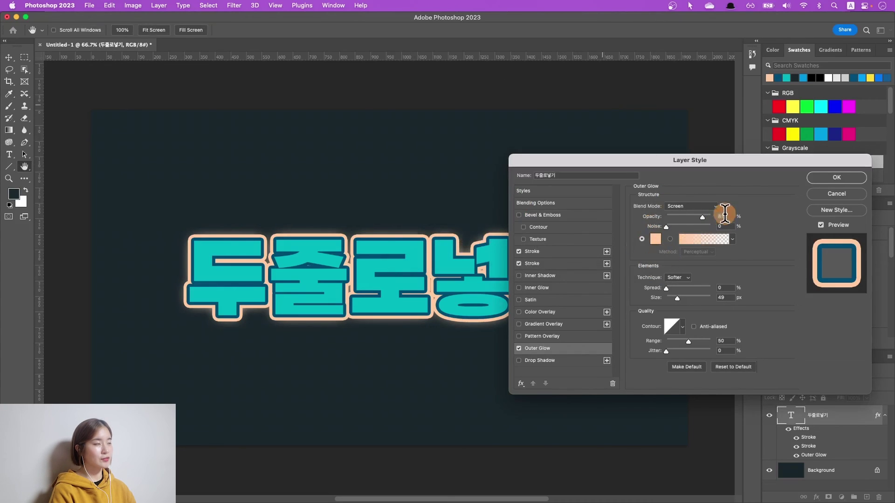
- Set the outer glow to 70% opacity and 50 px size
type("70")
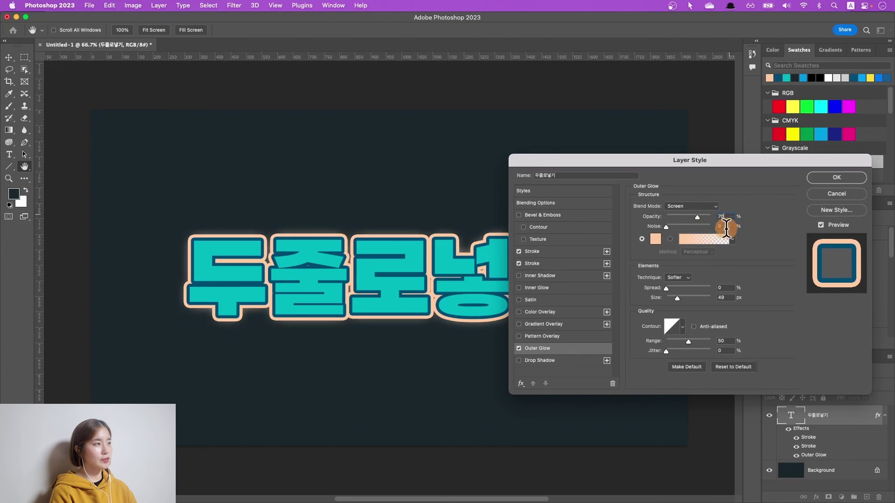
left_click(722, 297)
type("50")
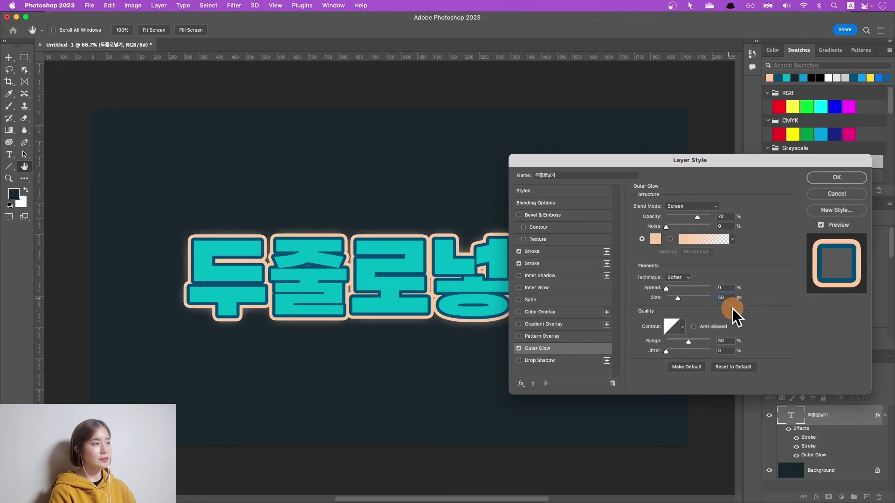
left_click(518, 350)
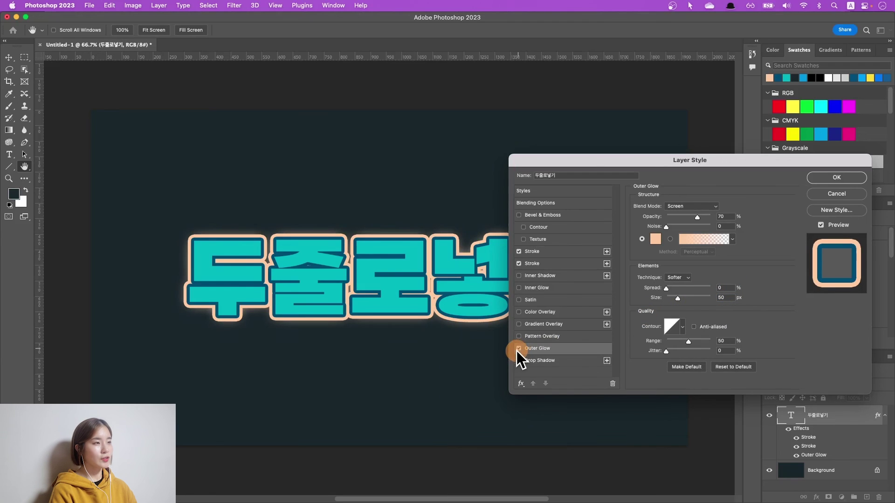
- Toggle the outer glow off and on to compare, leaving it on
left_click(519, 349)
left_click(519, 350)
left_click(518, 350)
left_click(518, 349)
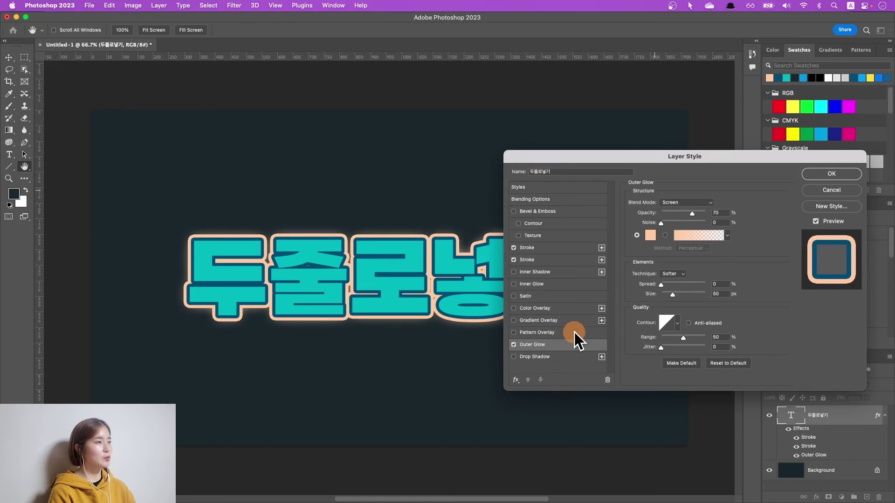
- Apply the stroke and glow effects, then replace the headline's final 기 with 자 to read 두줄로넣자
left_click(820, 175)
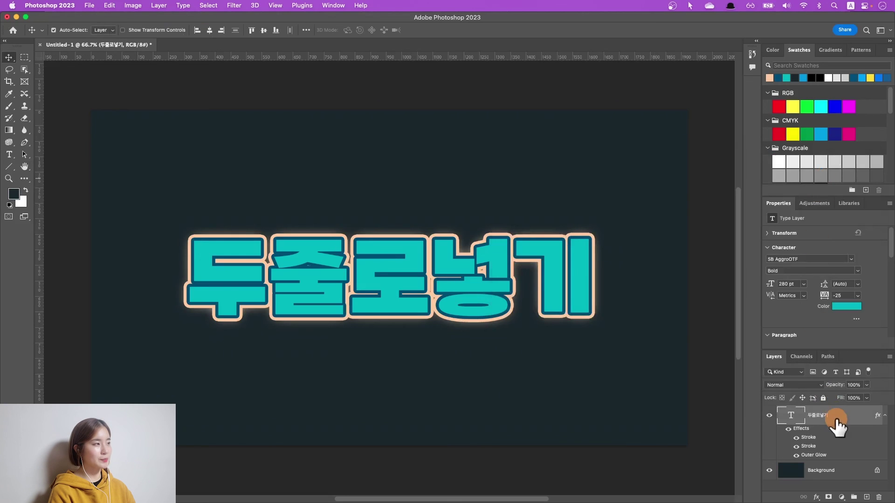
double_click(569, 278)
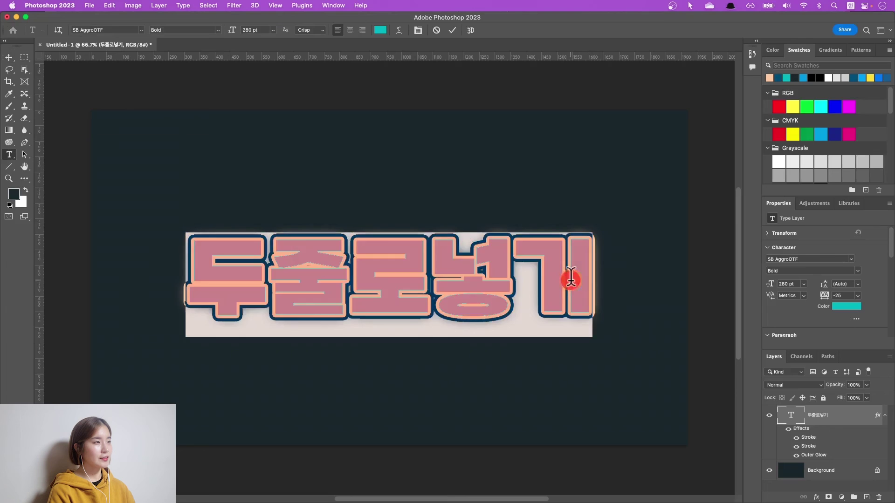
key("Right")
key("Left")
key("Delete")
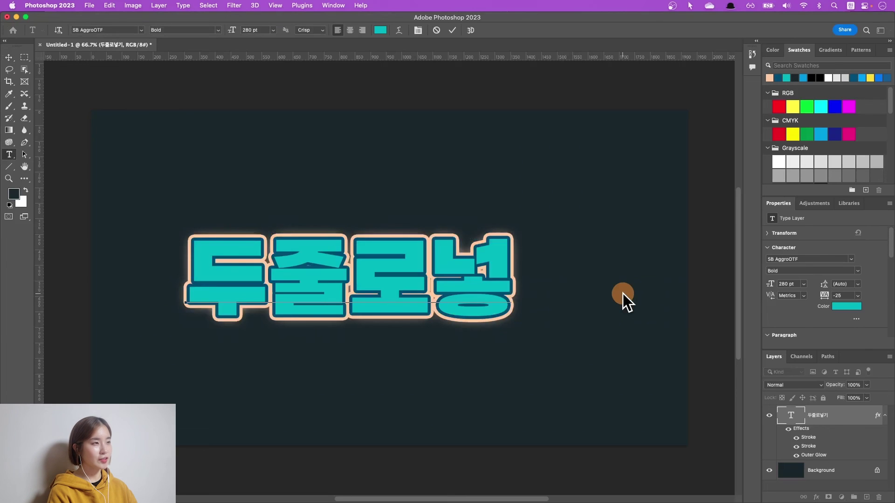
type("자")
key("Escape")
key("v")
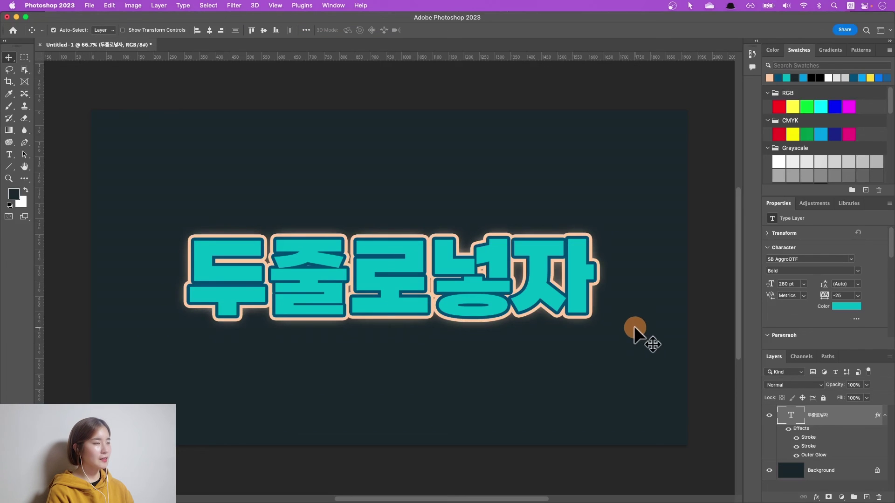